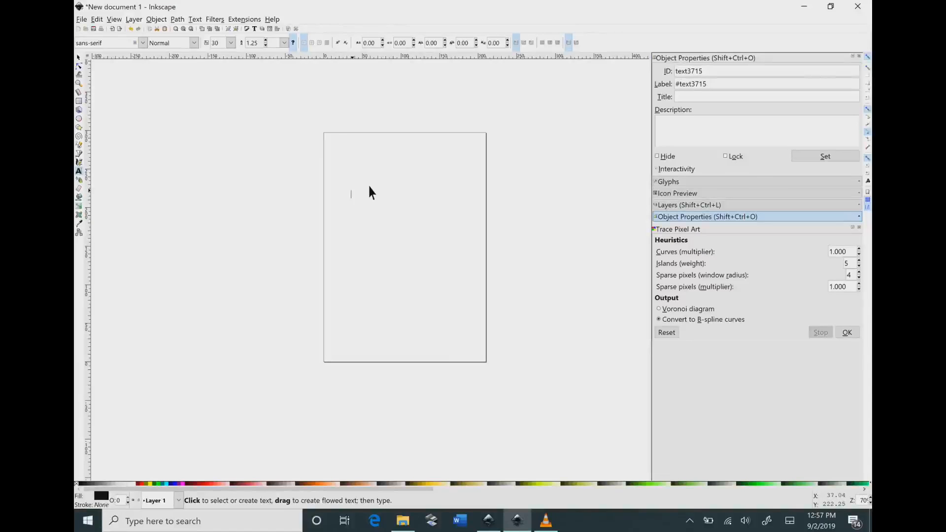
{"action": "type", "text": "welcome"}
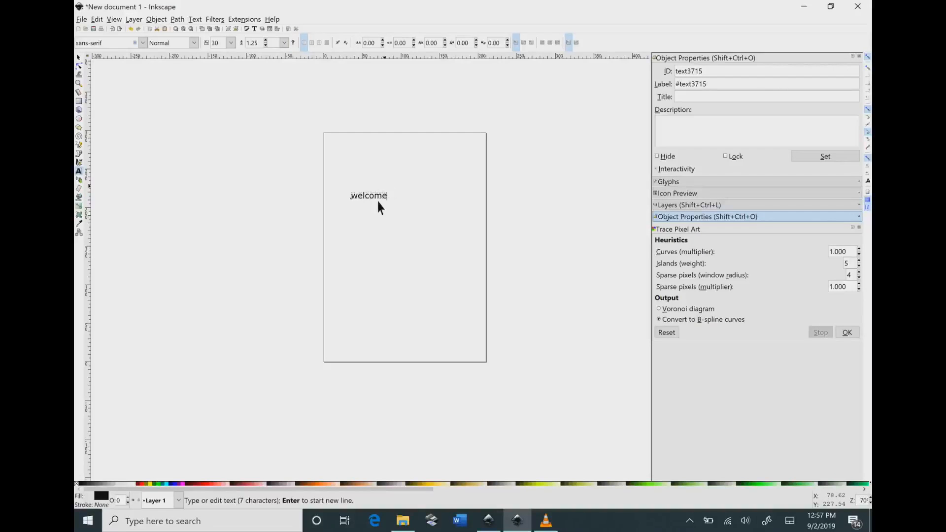
Select the word welcome and browse the font family list, closing it without choosing a font.
{"action": "double_click", "coordinate": [381, 197]}
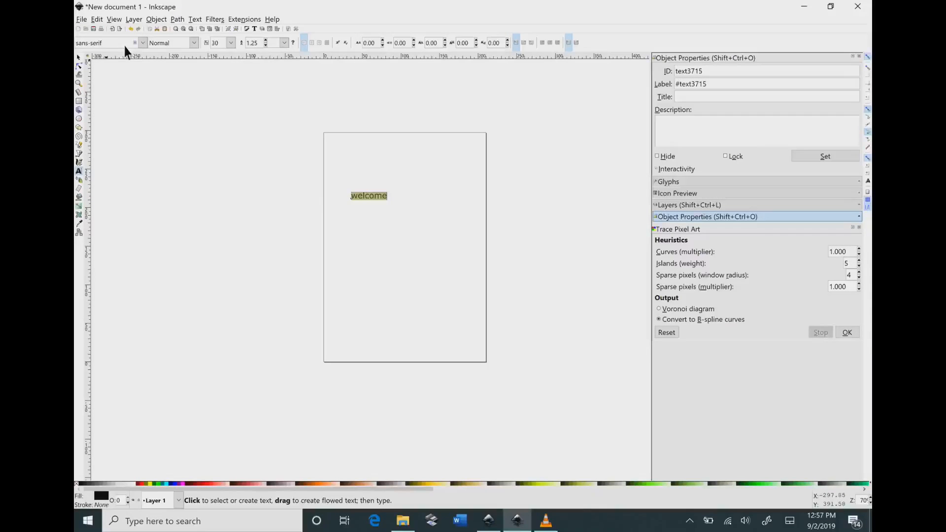
{"action": "left_click", "coordinate": [142, 44]}
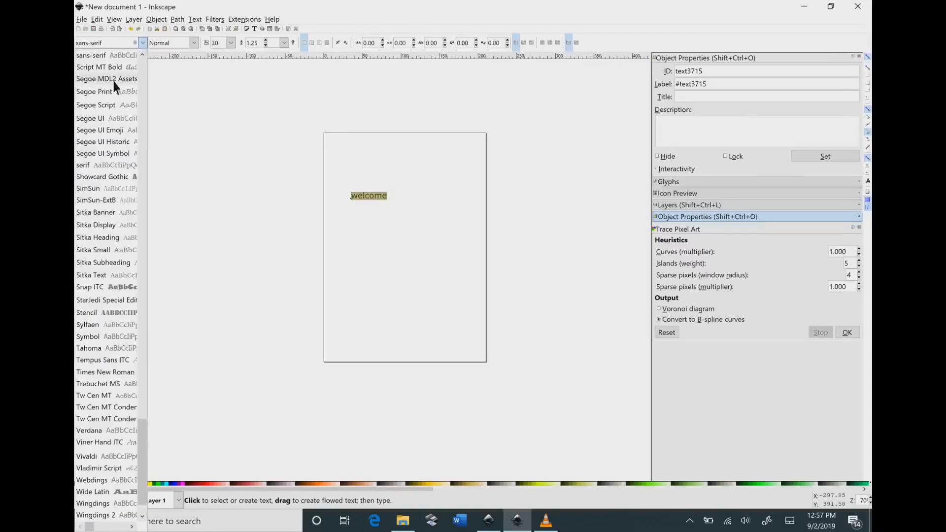
{"action": "scroll", "coordinate": [115, 85], "scroll_direction": "down", "scroll_amount": 1}
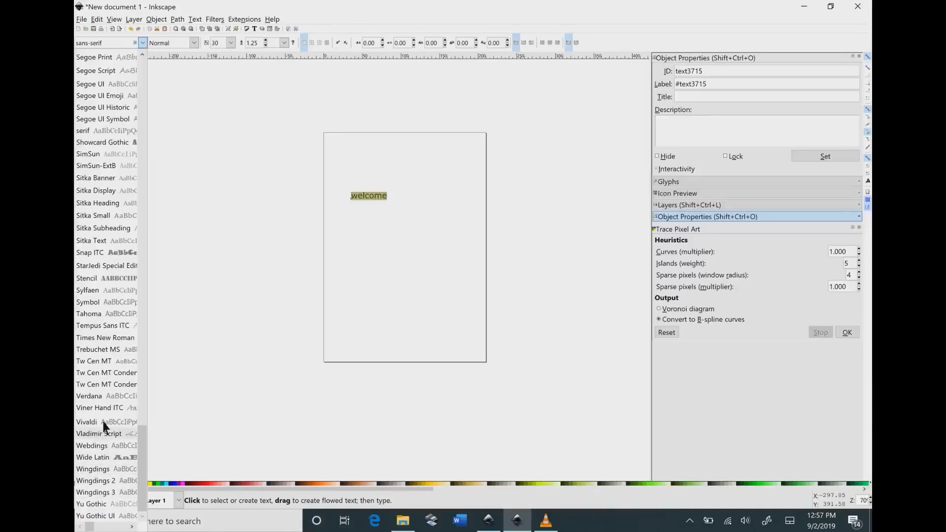
{"action": "left_click", "coordinate": [254, 418]}
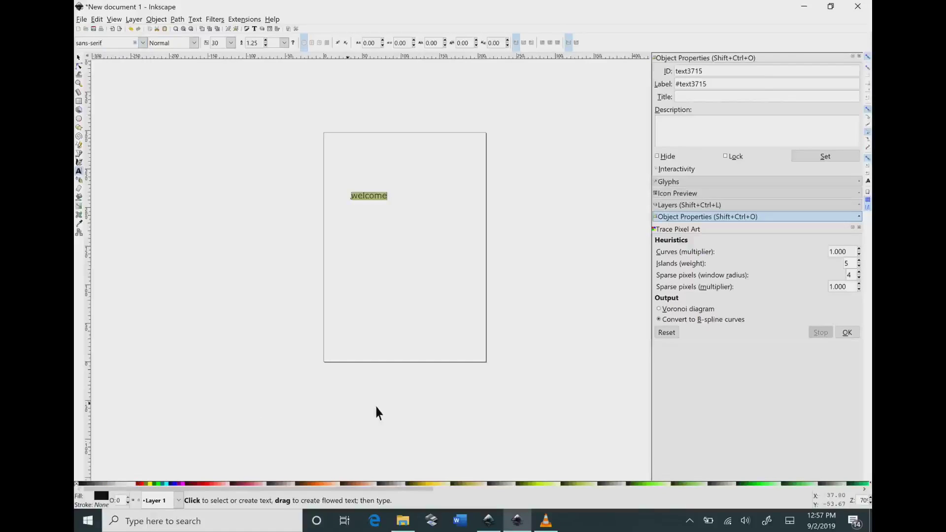
Install Welcome.ttf for all users from the fonts folder in File Explorer.
{"action": "left_click", "coordinate": [403, 521]}
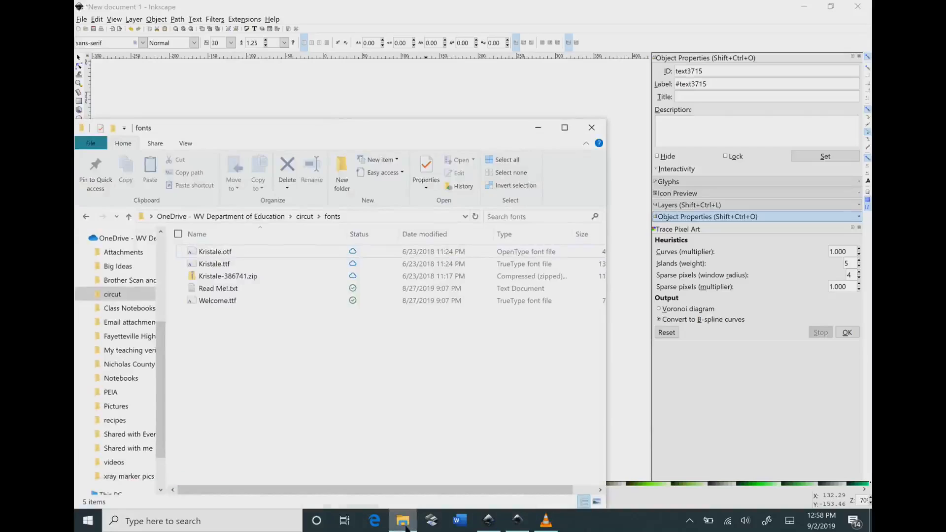
{"action": "left_click", "coordinate": [224, 301]}
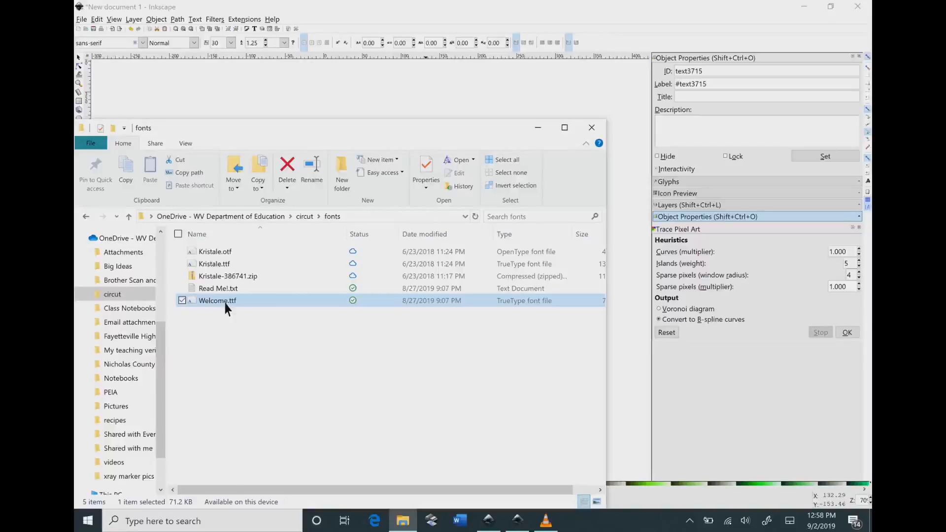
{"action": "right_click", "coordinate": [225, 307]}
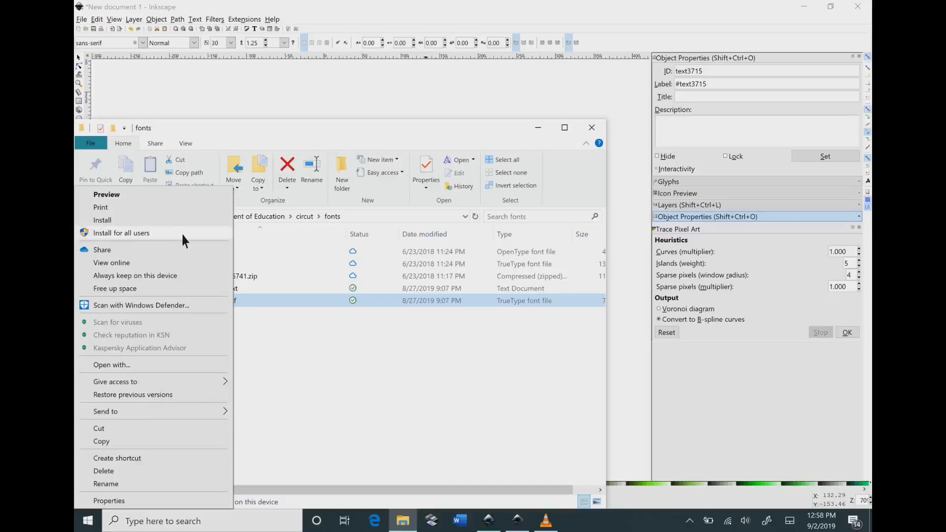
{"action": "left_click", "coordinate": [150, 234]}
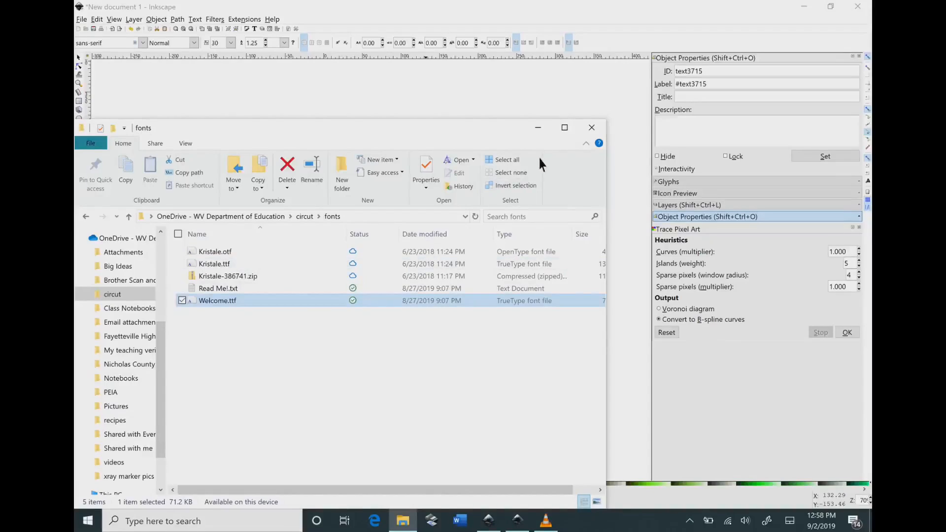
Return to the drawing and check the font list, where Welcome is not yet available.
{"action": "left_click", "coordinate": [543, 127]}
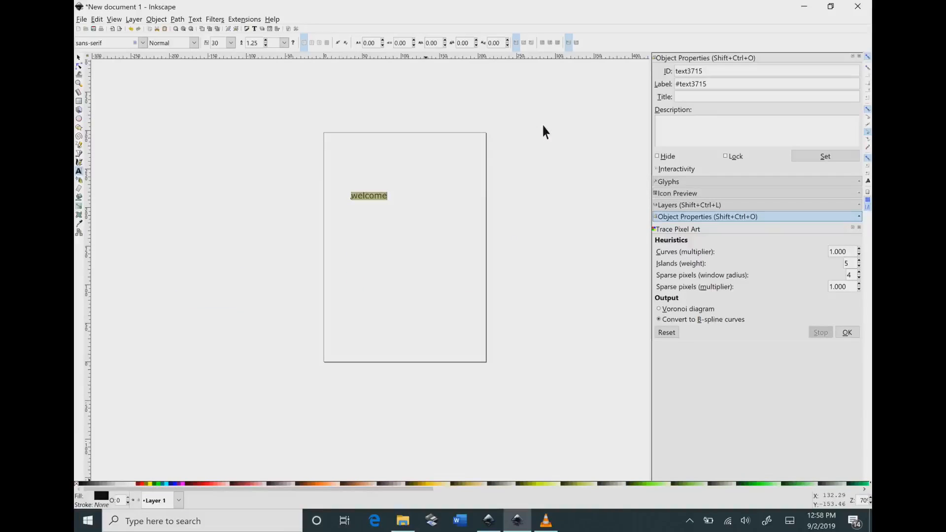
{"action": "left_click", "coordinate": [143, 42]}
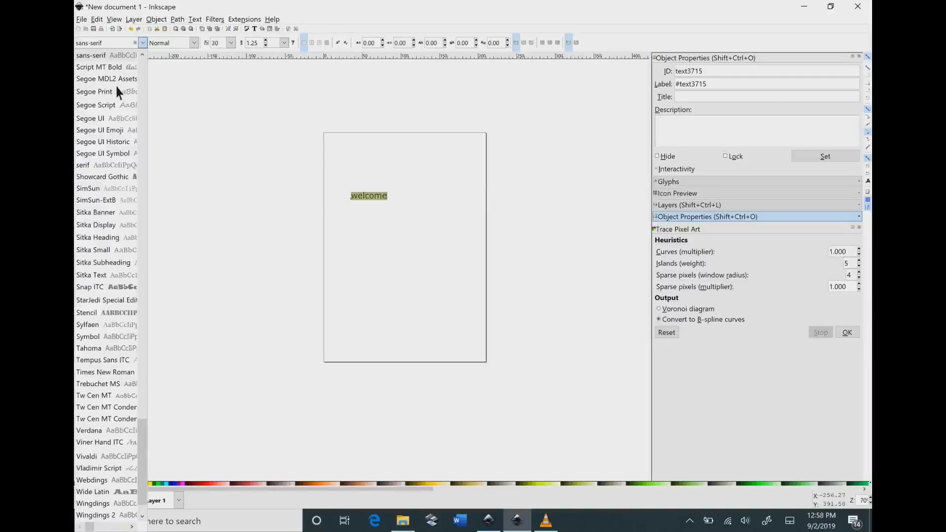
{"action": "scroll", "coordinate": [115, 185], "scroll_direction": "down", "scroll_amount": 3}
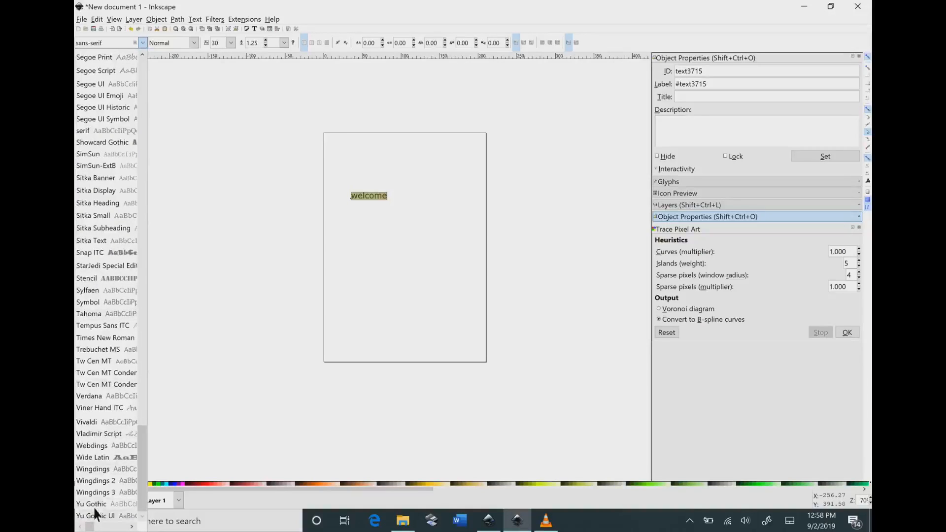
{"action": "left_click", "coordinate": [271, 259]}
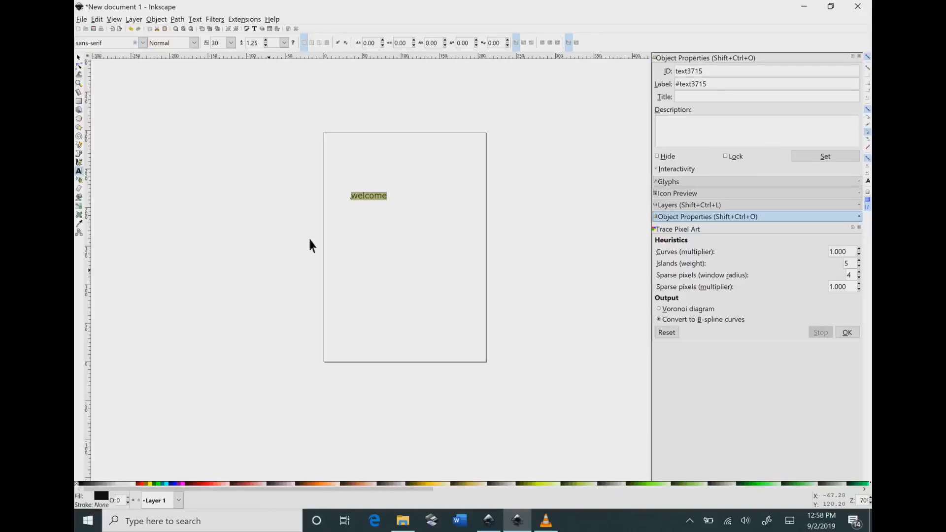
Quit Inkscape without saving the drawing so it can be restarted.
{"action": "left_click", "coordinate": [858, 7]}
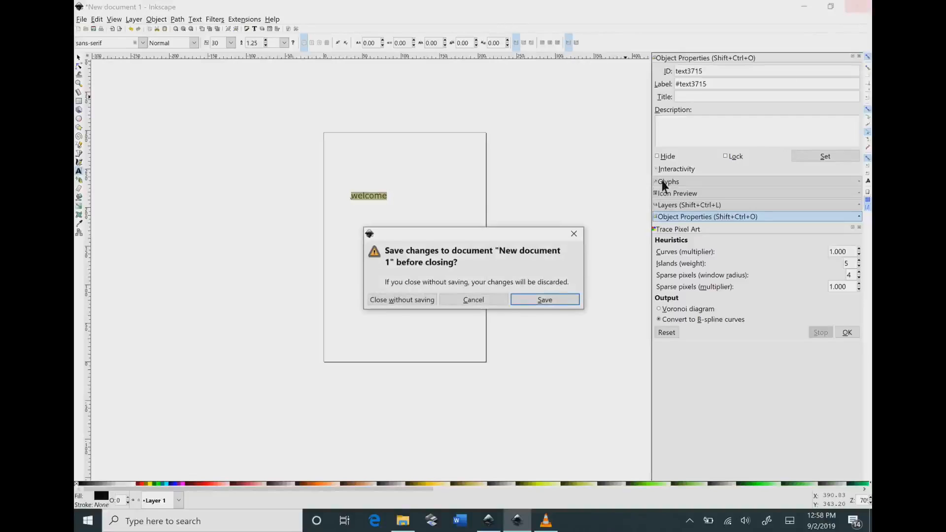
{"action": "left_click", "coordinate": [402, 300]}
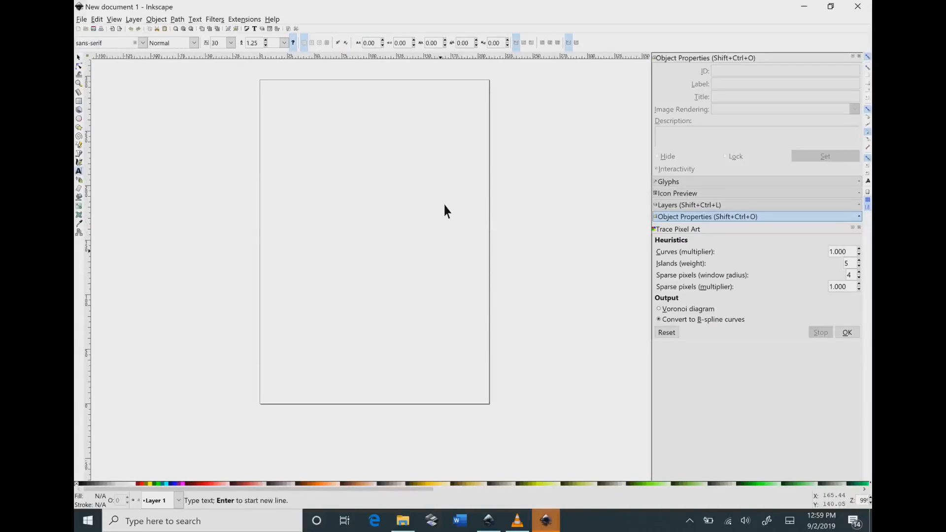
{"action": "type", "text": "welcome"}
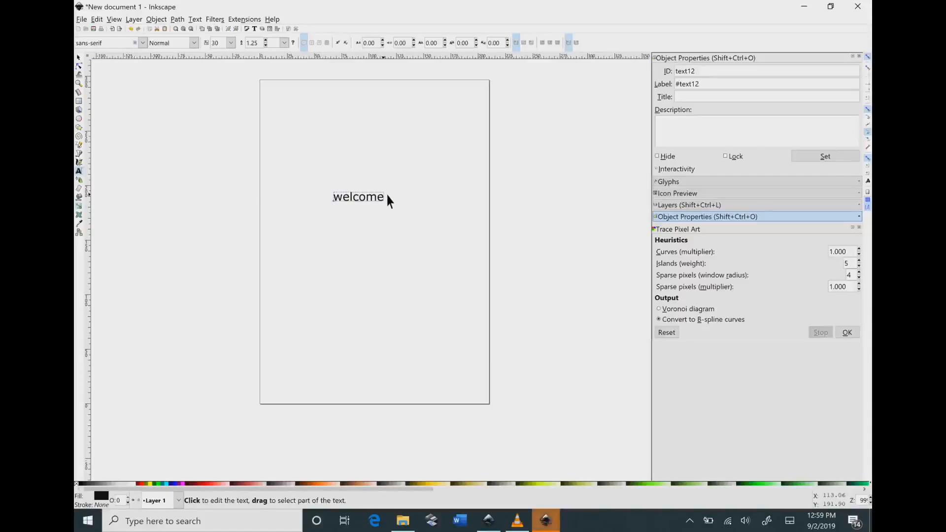
Select the word welcome and set it in the newly installed Welcome script font.
{"action": "left_click_drag", "start_coordinate": [385, 194], "coordinate": [332, 197]}
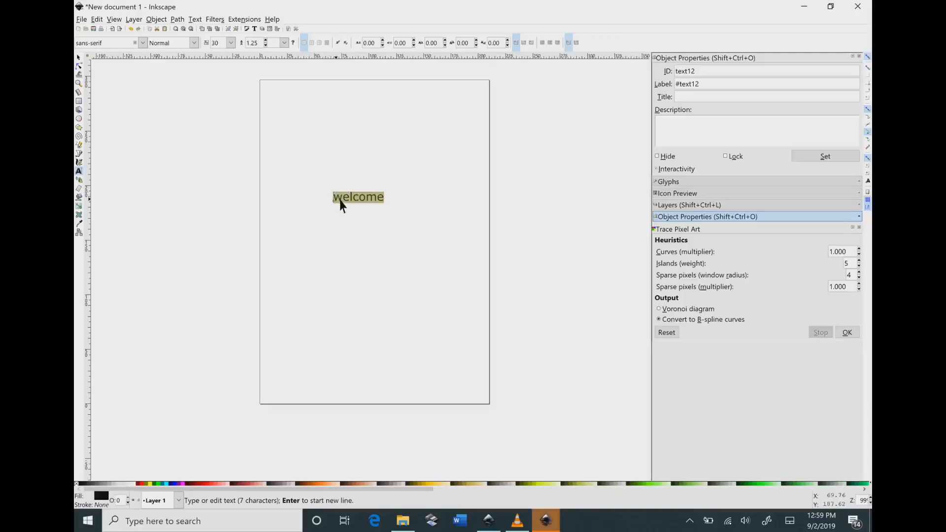
{"action": "key", "text": "Escape"}
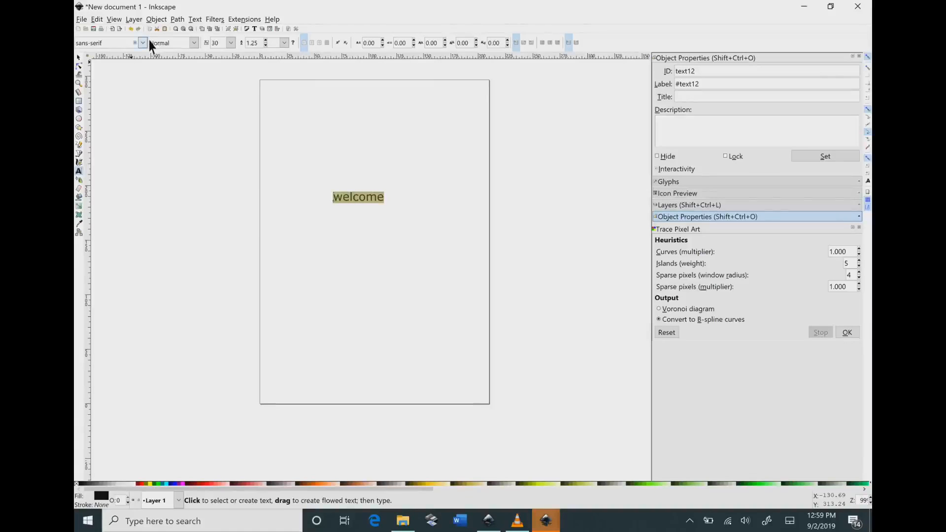
{"action": "left_click", "coordinate": [143, 43]}
{"action": "scroll", "coordinate": [90, 177], "scroll_direction": "down", "scroll_amount": 1}
{"action": "scroll", "coordinate": [89, 178], "scroll_direction": "down", "scroll_amount": 5}
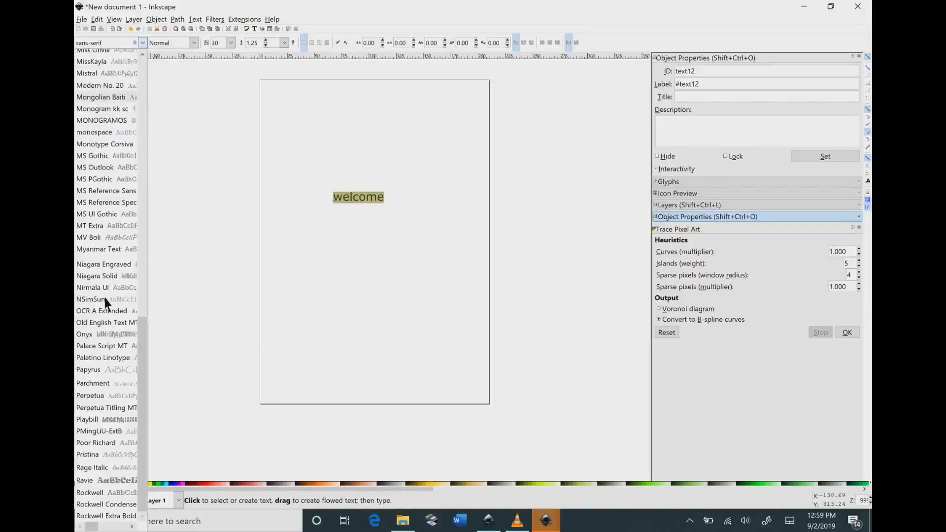
{"action": "scroll", "coordinate": [104, 304], "scroll_direction": "down", "scroll_amount": 5}
{"action": "scroll", "coordinate": [109, 312], "scroll_direction": "down", "scroll_amount": 5}
{"action": "scroll", "coordinate": [110, 312], "scroll_direction": "down", "scroll_amount": 5}
{"action": "scroll", "coordinate": [111, 333], "scroll_direction": "down", "scroll_amount": 3}
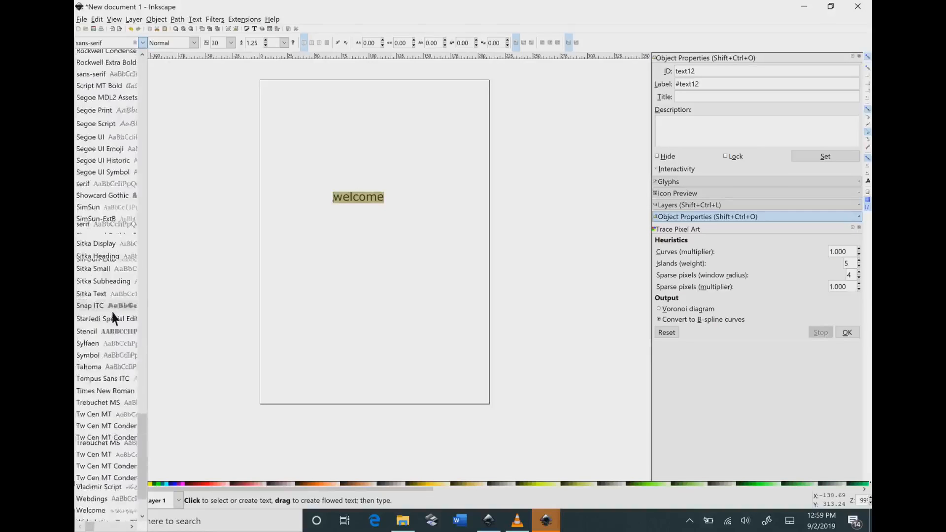
{"action": "scroll", "coordinate": [115, 370], "scroll_direction": "down", "scroll_amount": 5}
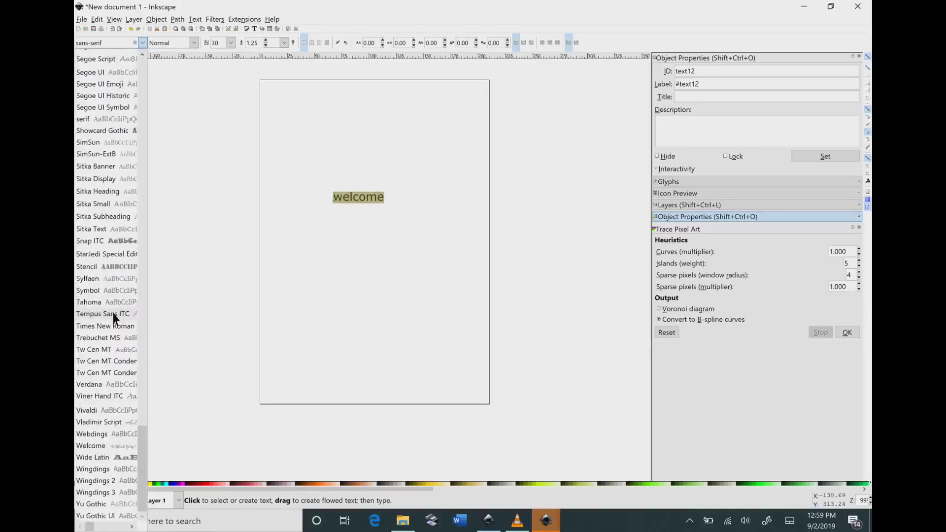
{"action": "left_click", "coordinate": [113, 441]}
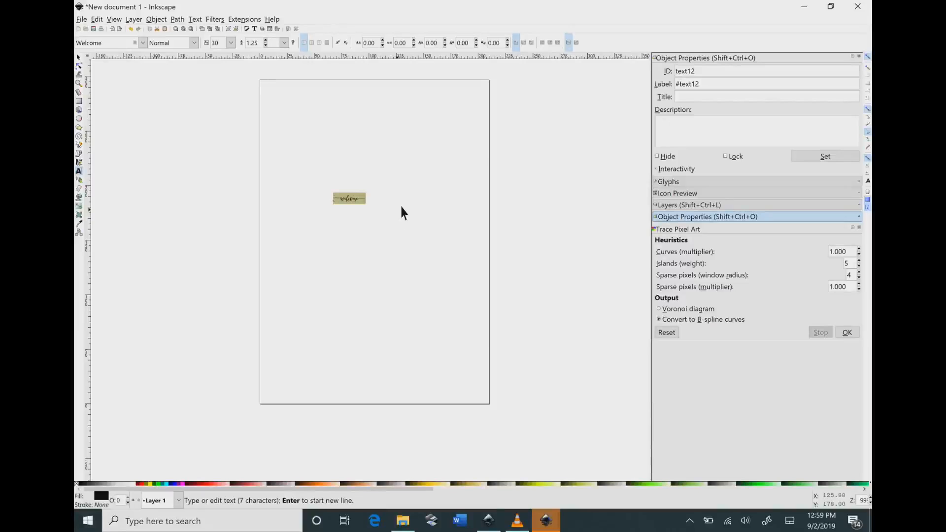
{"action": "scroll", "coordinate": [399, 196], "scroll_direction": "up", "scroll_amount": 1}
{"action": "scroll", "coordinate": [397, 199], "scroll_direction": "up", "scroll_amount": 1}
{"action": "scroll", "coordinate": [365, 206], "scroll_direction": "up", "scroll_amount": 1}
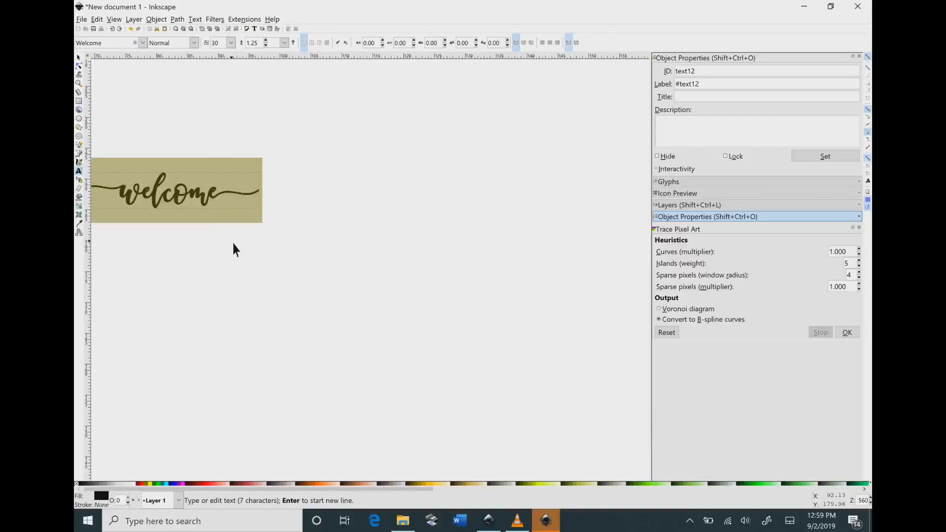
{"action": "scroll", "coordinate": [77, 268], "scroll_direction": "left", "scroll_amount": 2}
{"action": "scroll", "coordinate": [77, 268], "scroll_direction": "left", "scroll_amount": 1}
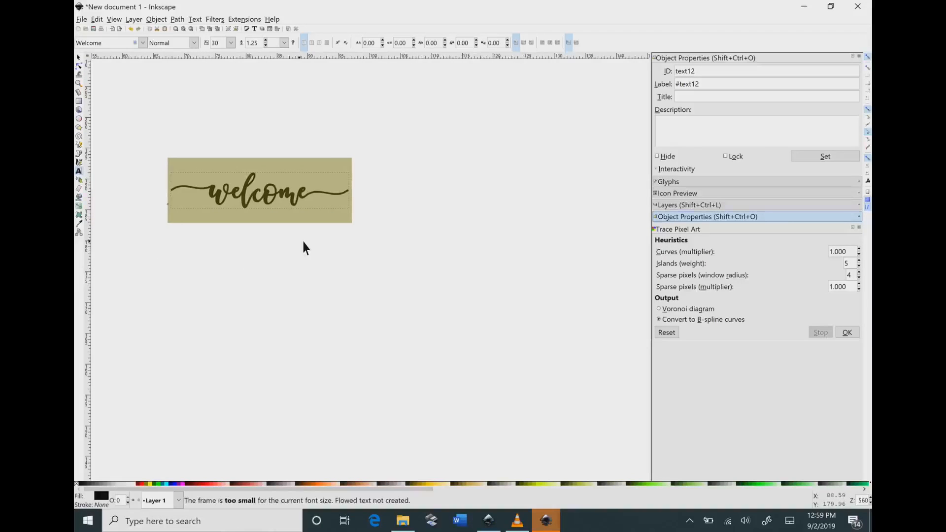
{"action": "left_click", "coordinate": [391, 189]}
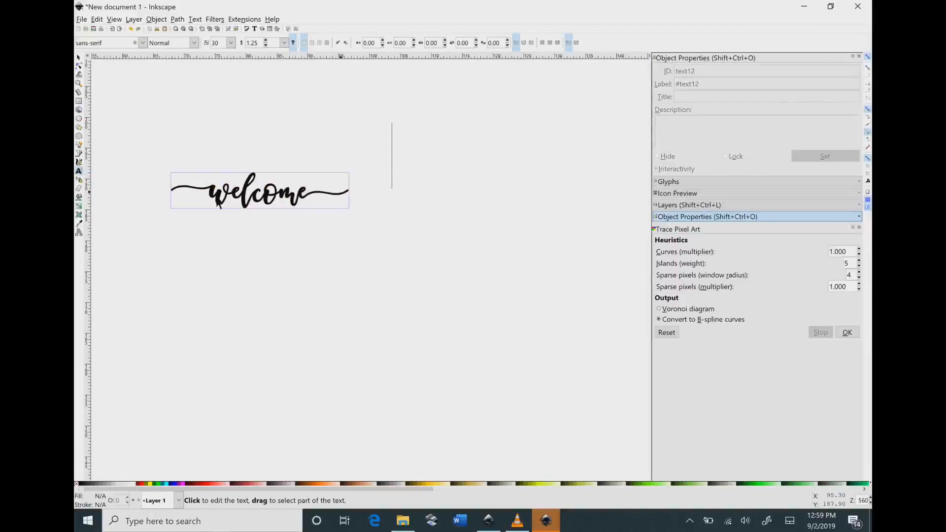